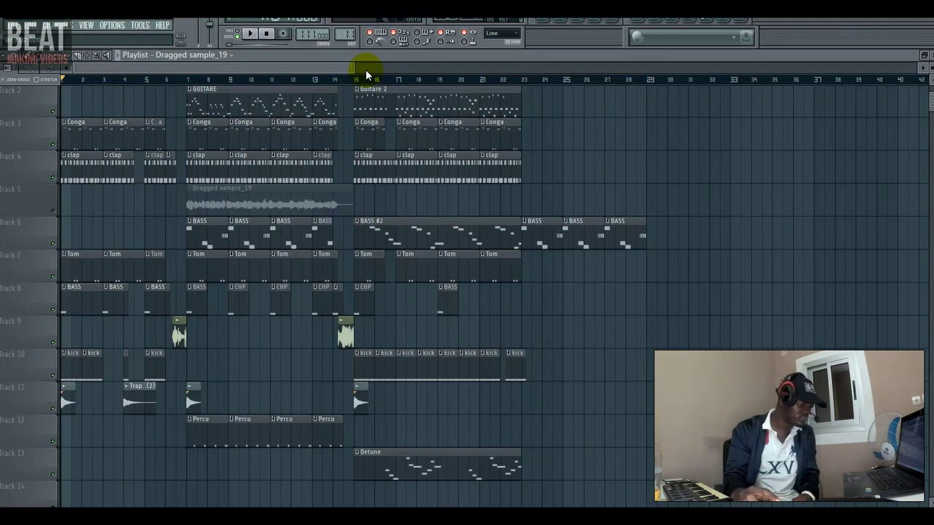
Play the full arrangement from the start and examine its clips in the playlist
{"action": "left_click_drag", "start_coordinate": [353, 68], "coordinate": [358, 69]}
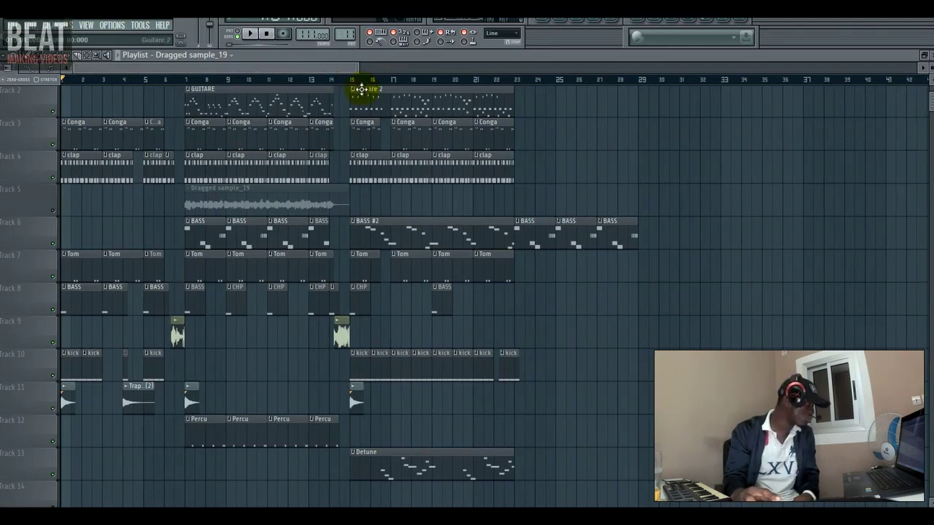
{"action": "left_click", "coordinate": [252, 35]}
{"action": "left_click_drag", "start_coordinate": [354, 68], "coordinate": [311, 67]}
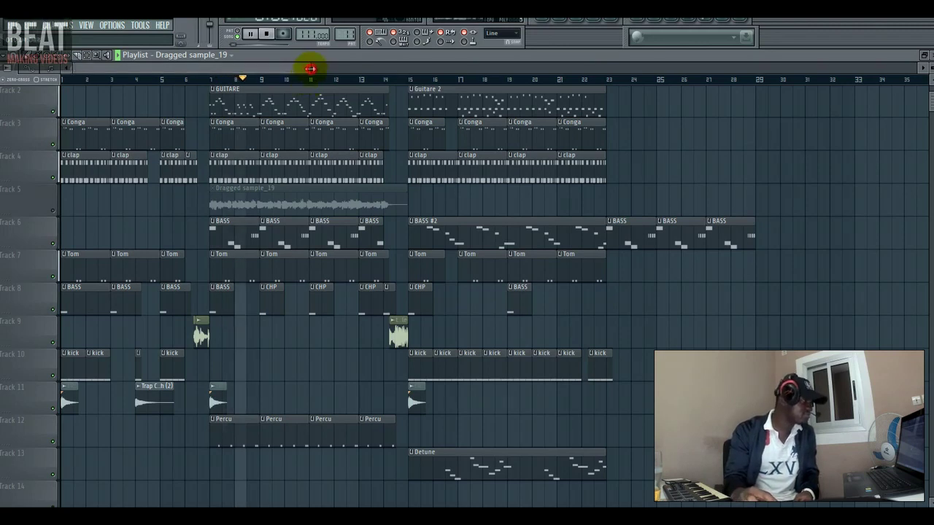
{"action": "left_click_drag", "start_coordinate": [310, 68], "coordinate": [281, 69]}
{"action": "scroll", "coordinate": [324, 143], "scroll_direction": "up", "scroll_amount": 1}
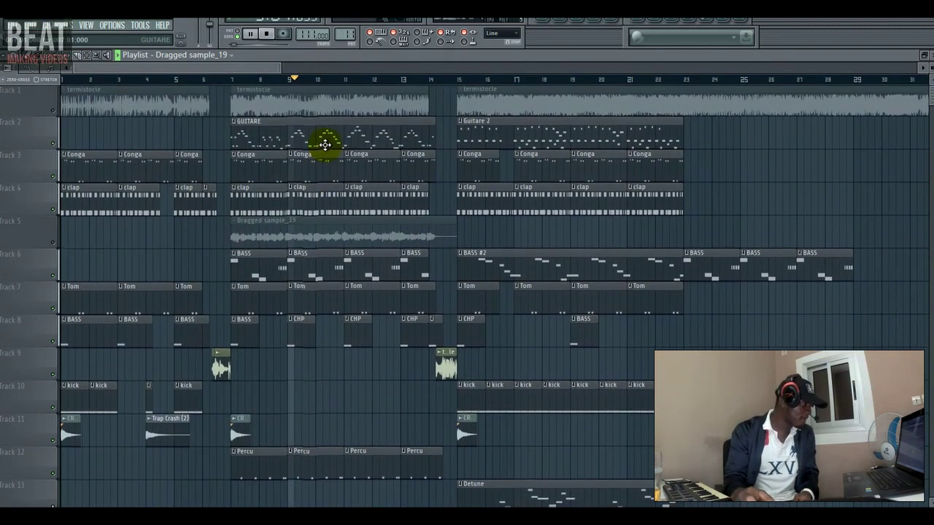
View the SampleTank 3 notes of the GUITARE pattern in the piano roll, then return to the playlist
{"action": "left_click", "coordinate": [363, 146]}
{"action": "left_click", "coordinate": [561, 21]}
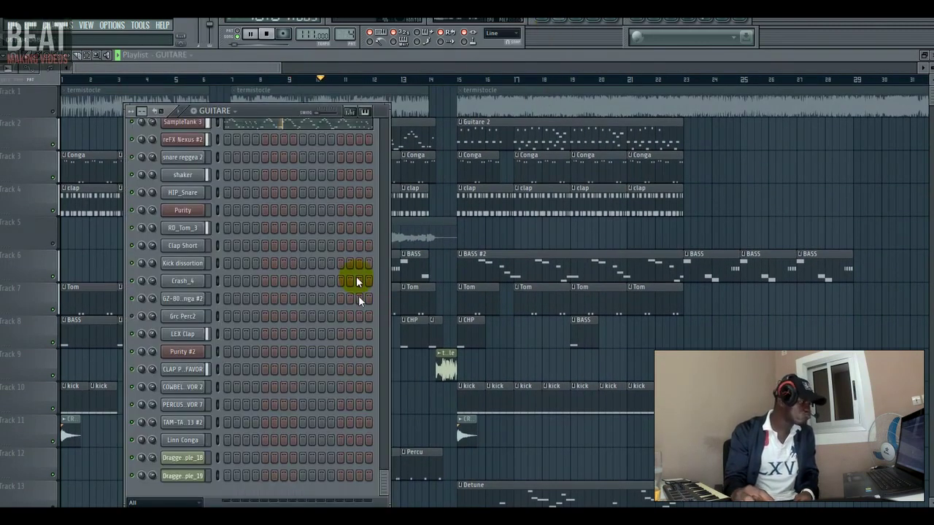
{"action": "left_click", "coordinate": [321, 133]}
{"action": "left_click_drag", "start_coordinate": [105, 69], "coordinate": [562, 69]}
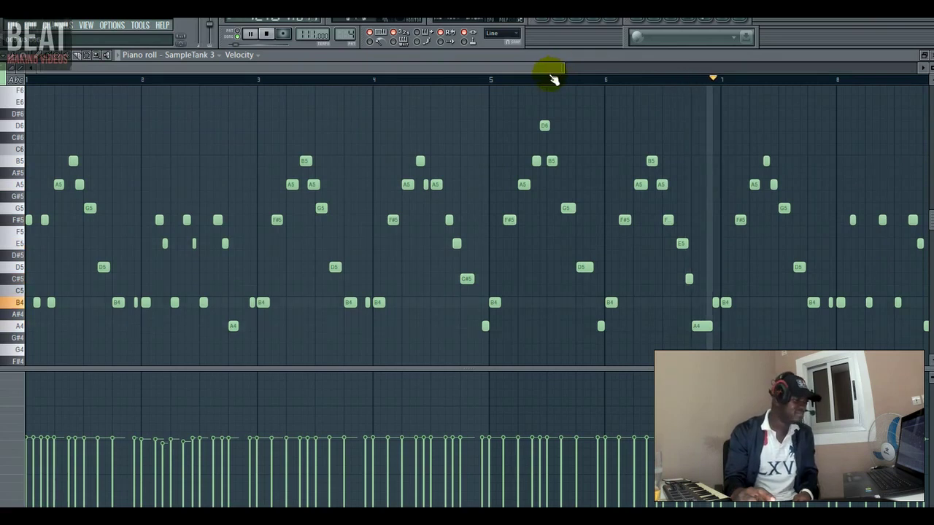
{"action": "left_click", "coordinate": [549, 22]}
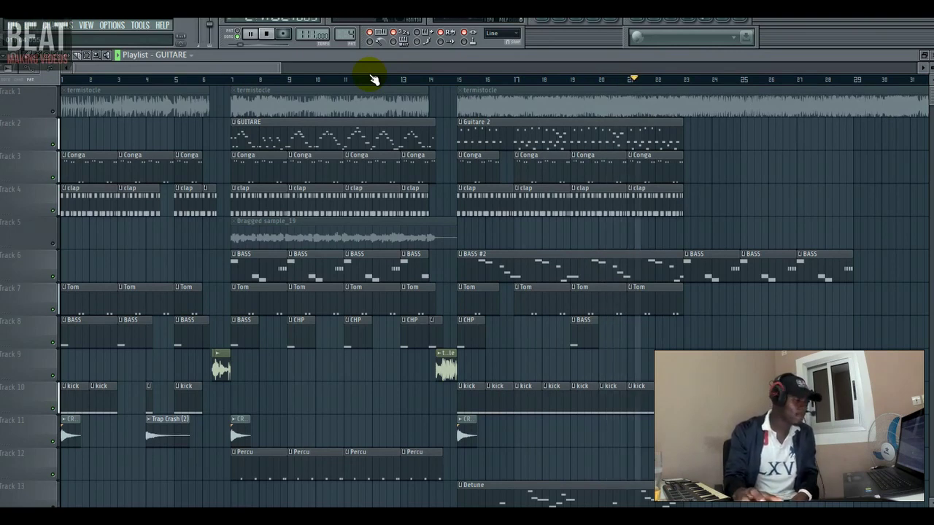
Stop the song, play the GUITARE pattern on its own, and examine its SampleTank 3 notes in the piano roll
{"action": "left_click", "coordinate": [274, 38]}
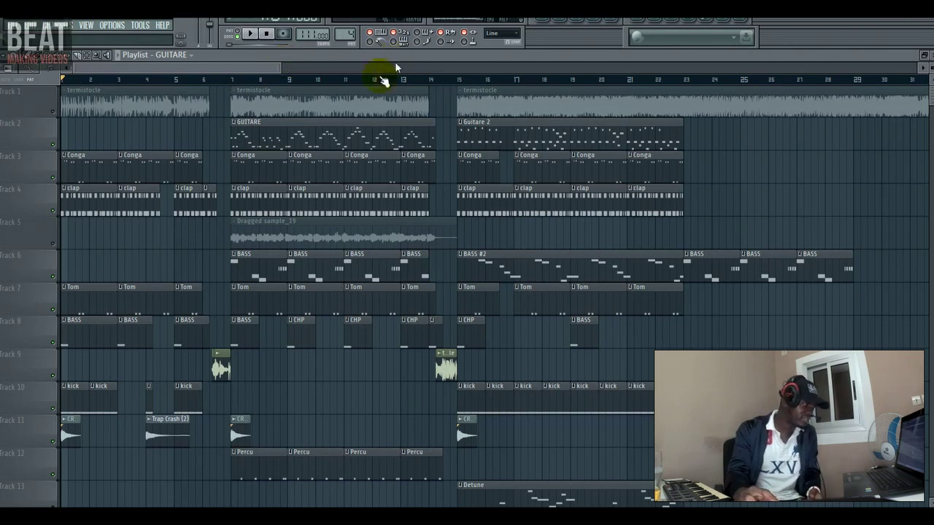
{"action": "left_click", "coordinate": [245, 34]}
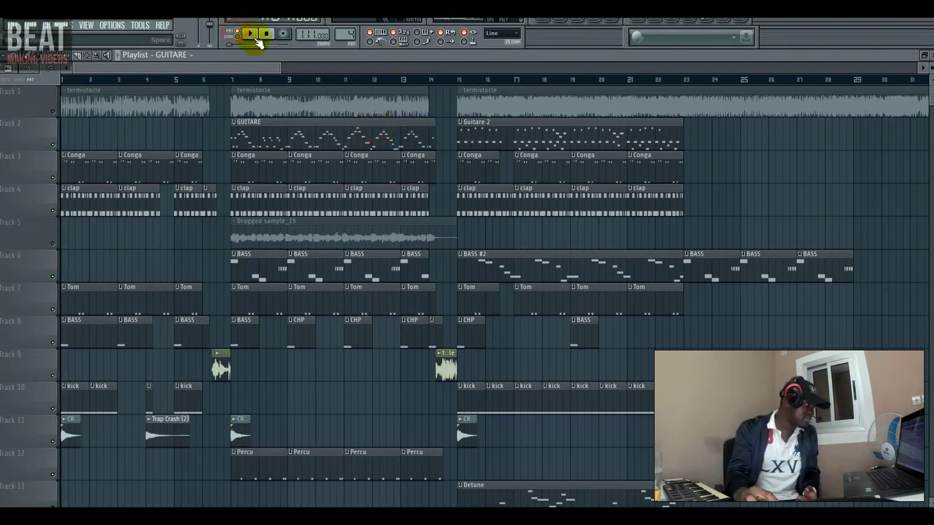
{"action": "left_click", "coordinate": [561, 20]}
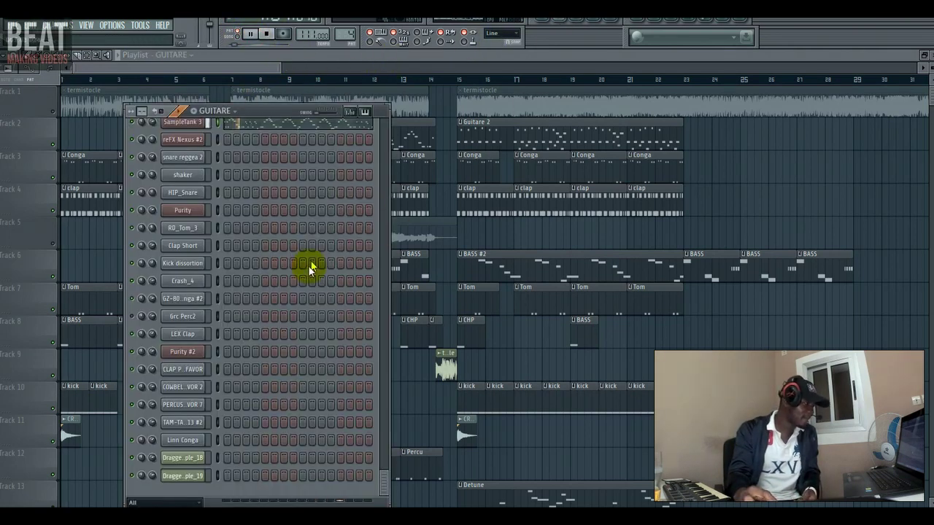
{"action": "scroll", "coordinate": [316, 261], "scroll_direction": "up", "scroll_amount": 3}
{"action": "left_click", "coordinate": [322, 229]}
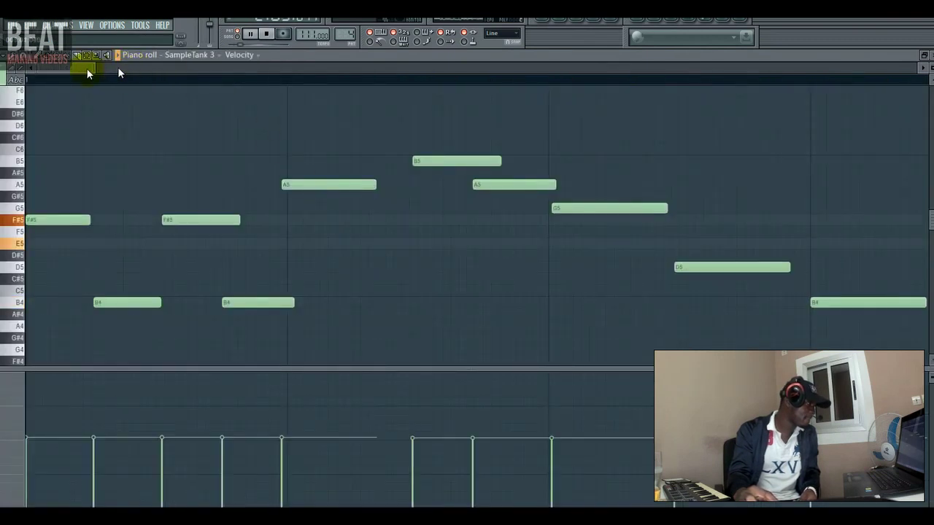
{"action": "left_click_drag", "start_coordinate": [91, 74], "coordinate": [373, 64]}
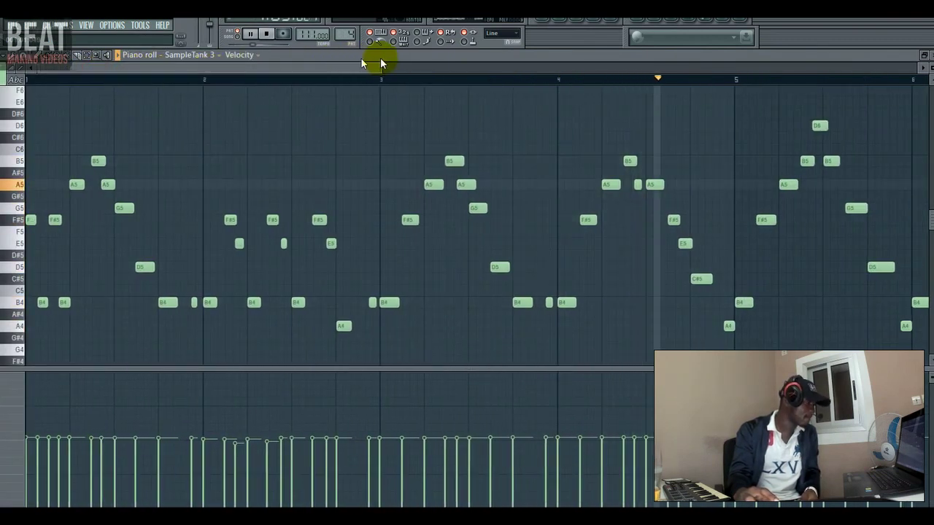
Slightly raise the output level and the high-pass cutoff in the first Fruity Parametric EQ 2 on the SampleTank 3 mixer track
{"action": "left_click", "coordinate": [618, 21]}
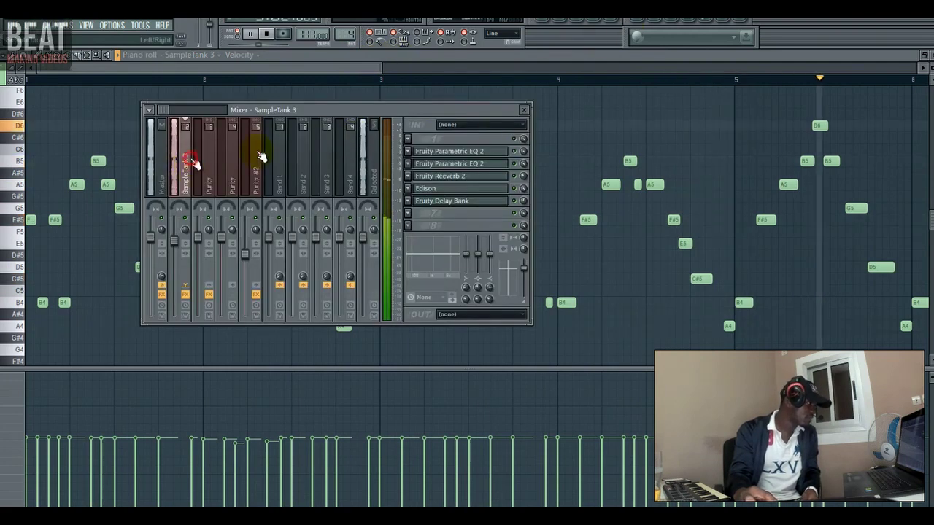
{"action": "left_click", "coordinate": [504, 165]}
{"action": "left_click", "coordinate": [502, 151]}
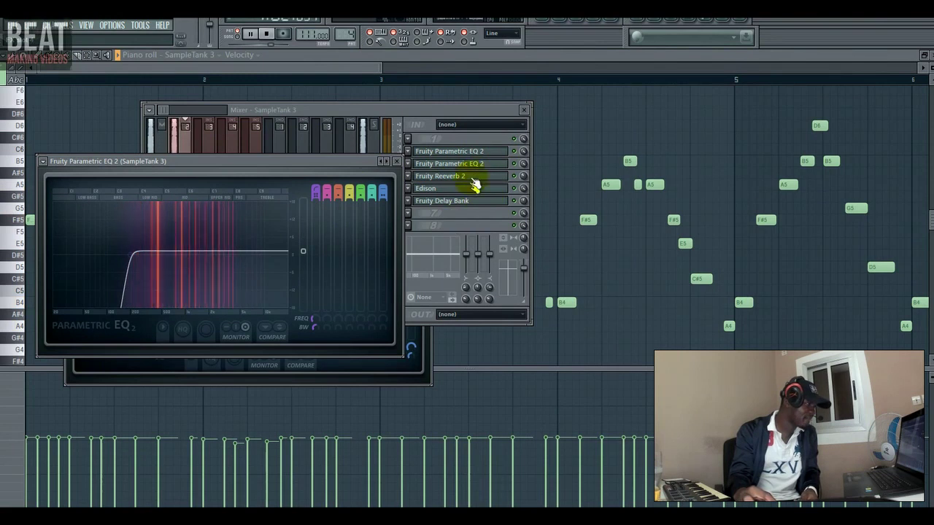
{"action": "left_click_drag", "start_coordinate": [303, 251], "coordinate": [304, 245]}
{"action": "left_click_drag", "start_coordinate": [135, 255], "coordinate": [140, 256]}
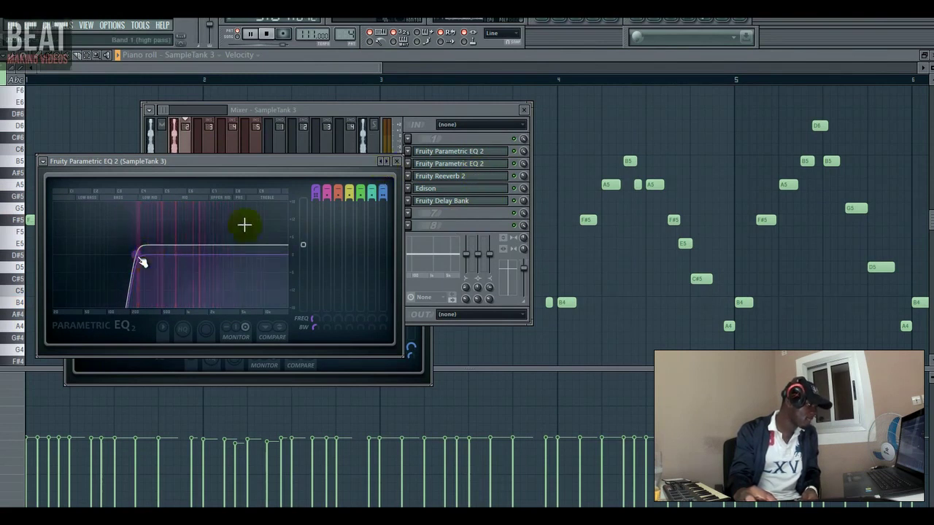
{"action": "left_click", "coordinate": [398, 162]}
Return to the playlist and examine the arrangement around the Guitare 2 section while the song plays
{"action": "left_click", "coordinate": [539, 20]}
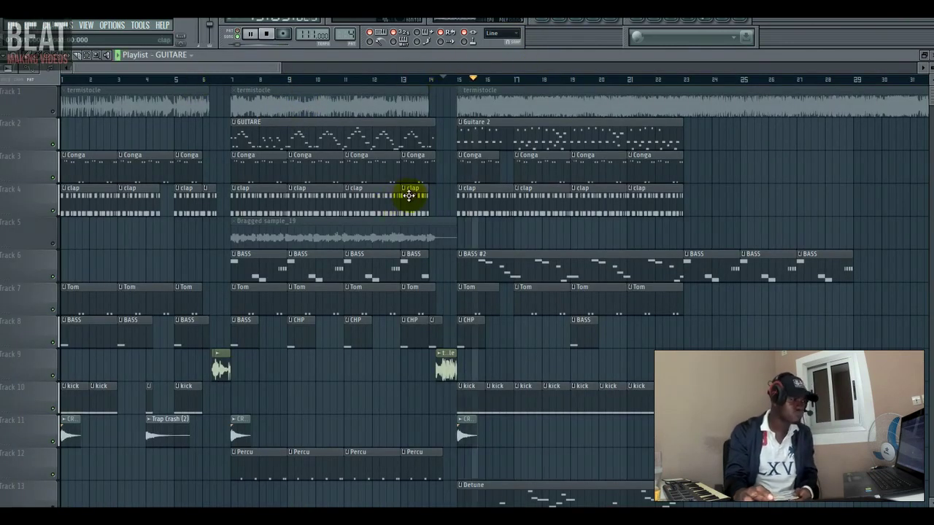
{"action": "scroll", "coordinate": [289, 70], "scroll_direction": "right", "scroll_amount": 2}
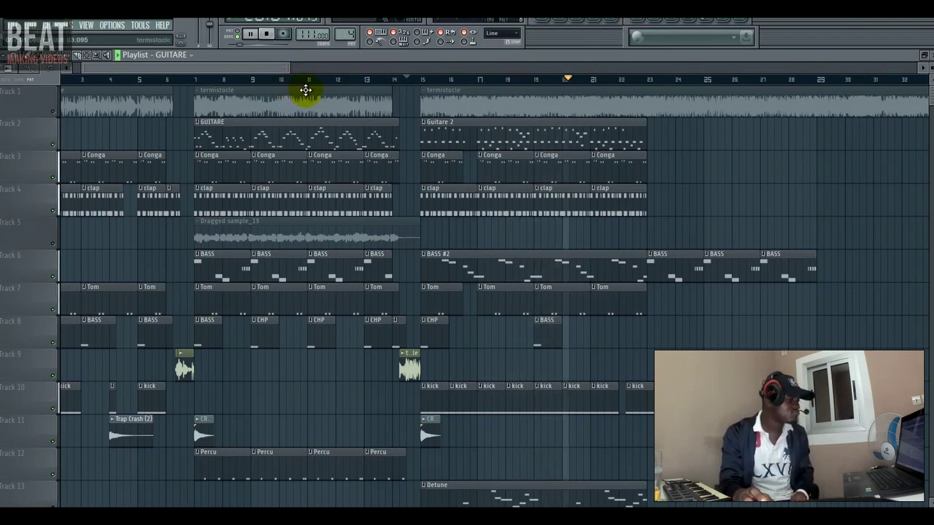
{"action": "left_click_drag", "start_coordinate": [291, 68], "coordinate": [299, 73]}
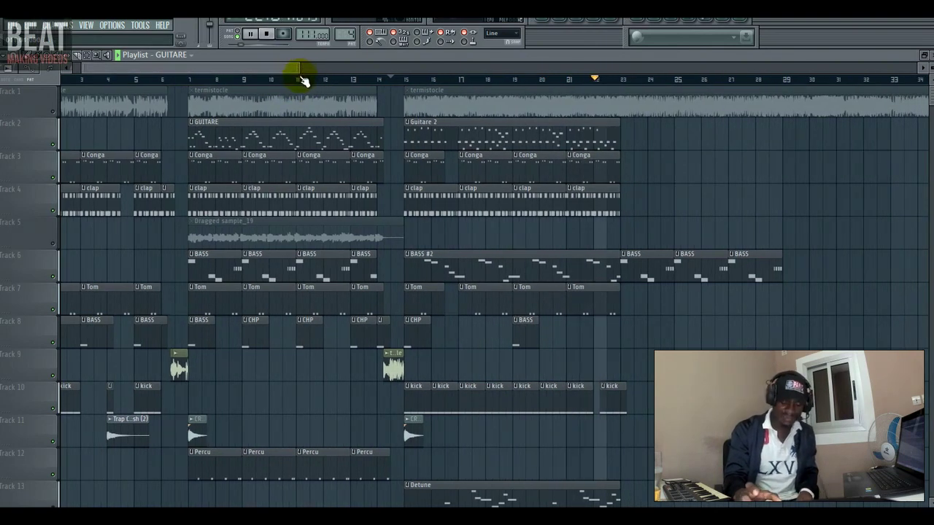
Stop playback and set the playlist time selection from bar 15 to bar 23, leaving the clips deselected
{"action": "left_click", "coordinate": [266, 34]}
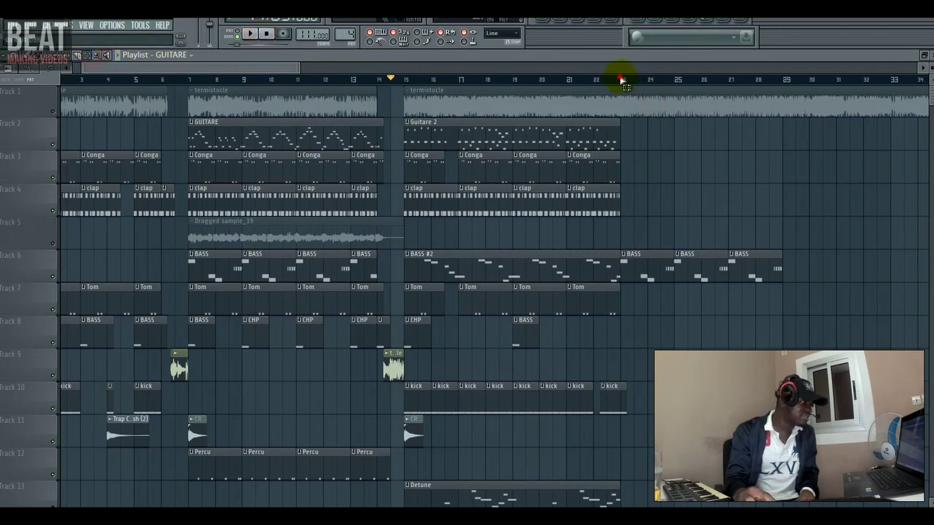
{"action": "left_click_drag", "start_coordinate": [620, 78], "coordinate": [404, 78]}
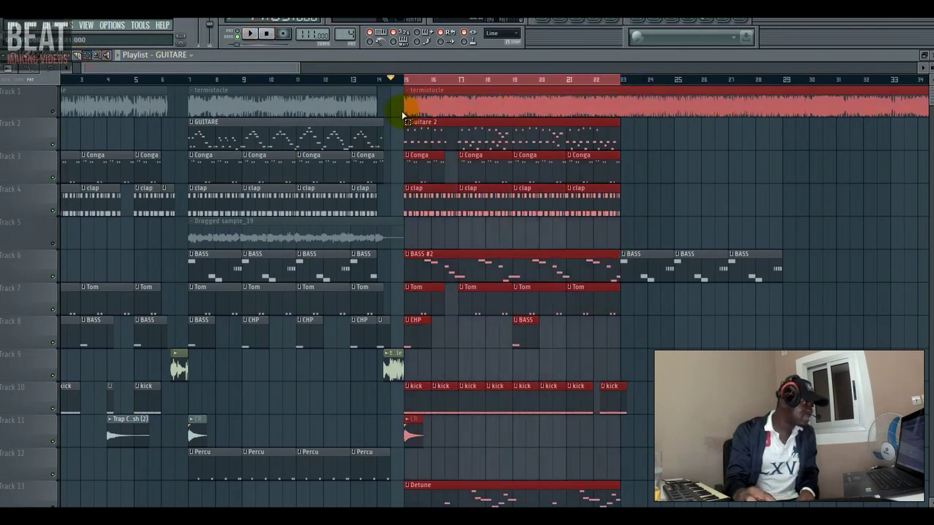
{"action": "left_click", "coordinate": [744, 201]}
Open the reFX Nexus instrument used by the Guitare 2 pattern, dismiss its error dialog, and return to the playlist
{"action": "left_click", "coordinate": [569, 23]}
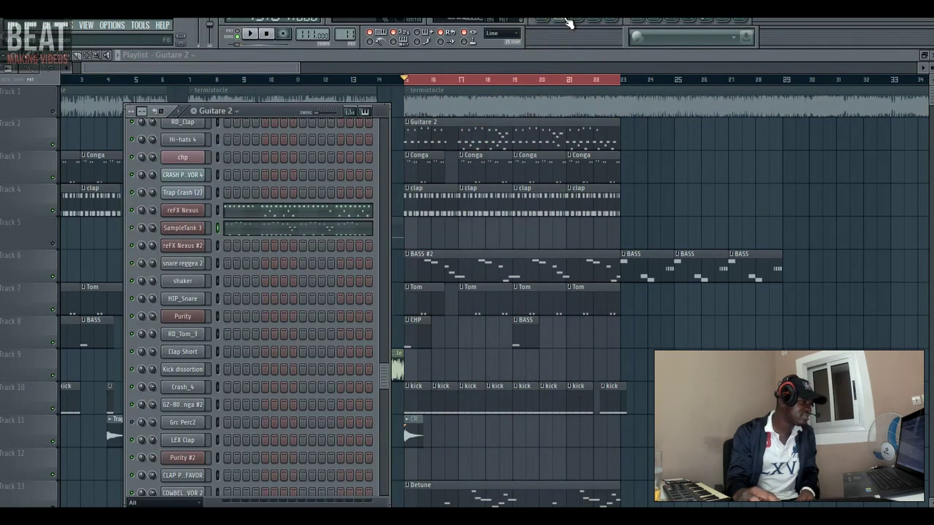
{"action": "left_click", "coordinate": [191, 211]}
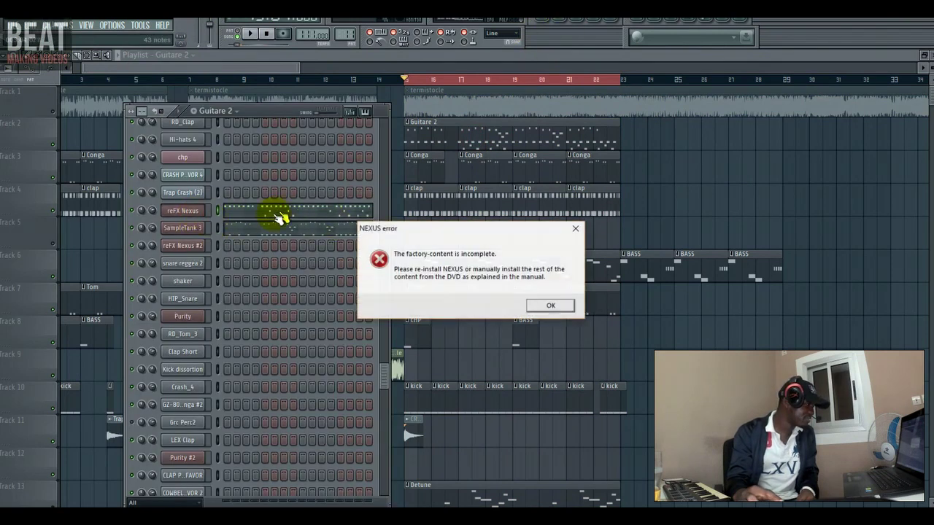
{"action": "left_click", "coordinate": [576, 232]}
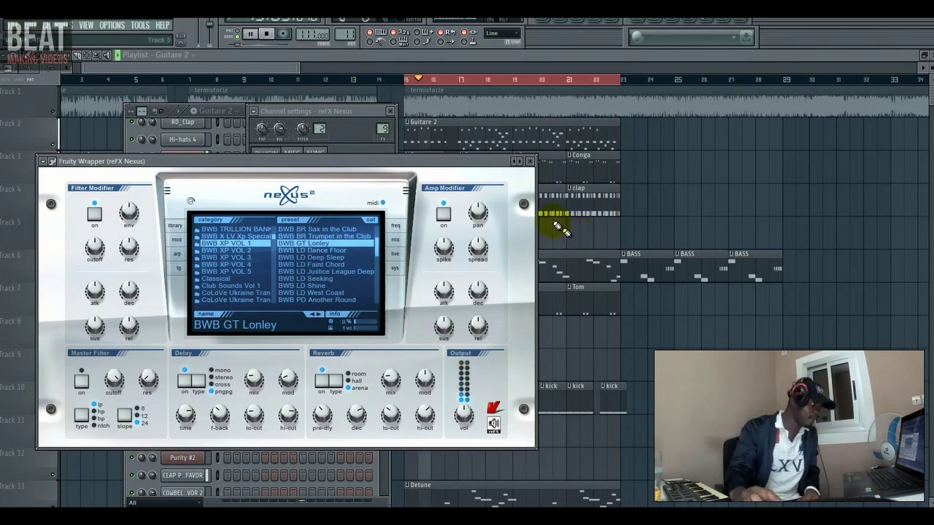
{"action": "left_click", "coordinate": [278, 72]}
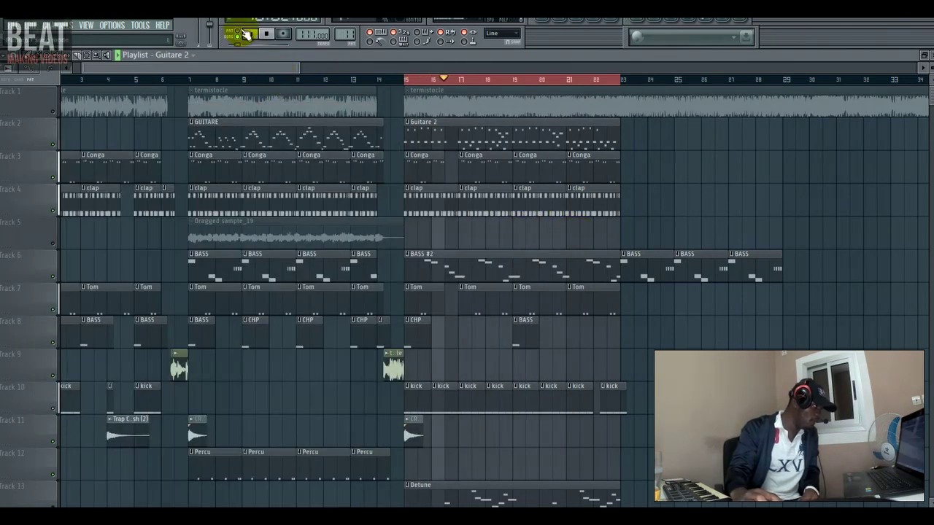
Play the Guitare 2 pattern on its own and examine its reFX Nexus notes in the piano roll
{"action": "left_click", "coordinate": [240, 33]}
{"action": "left_click", "coordinate": [560, 22]}
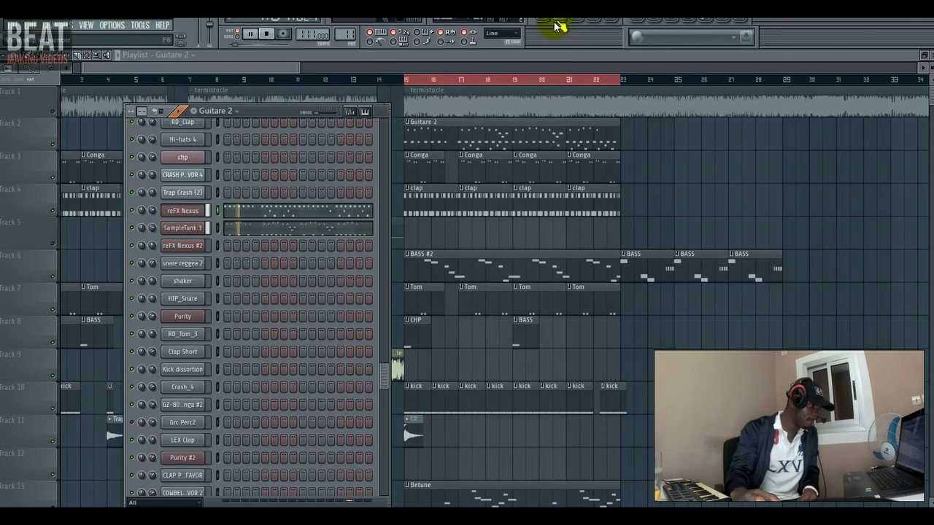
{"action": "left_click", "coordinate": [305, 209]}
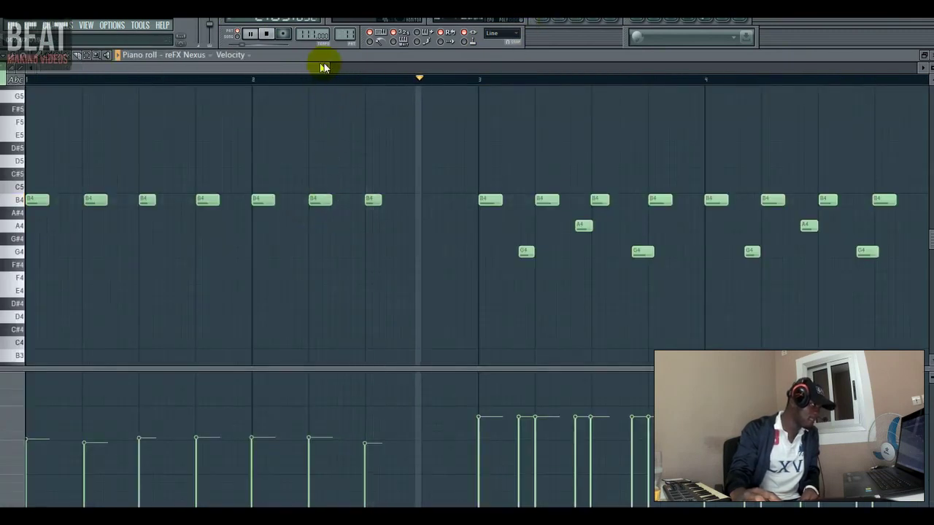
{"action": "left_click_drag", "start_coordinate": [369, 67], "coordinate": [437, 68]}
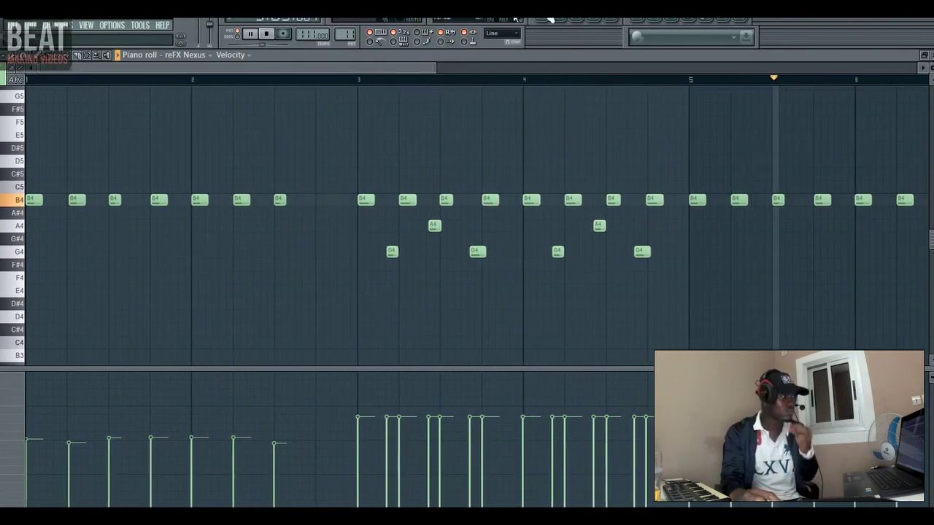
Stop playback, open the SampleTank 3 notes of the Guitare 2 pattern in the piano roll, and play the pattern
{"action": "left_click", "coordinate": [560, 16]}
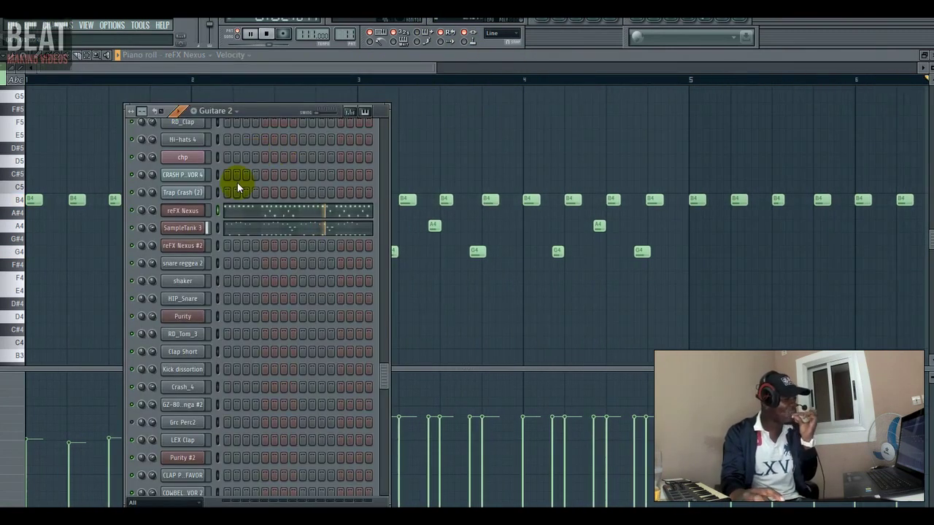
{"action": "key", "text": "space"}
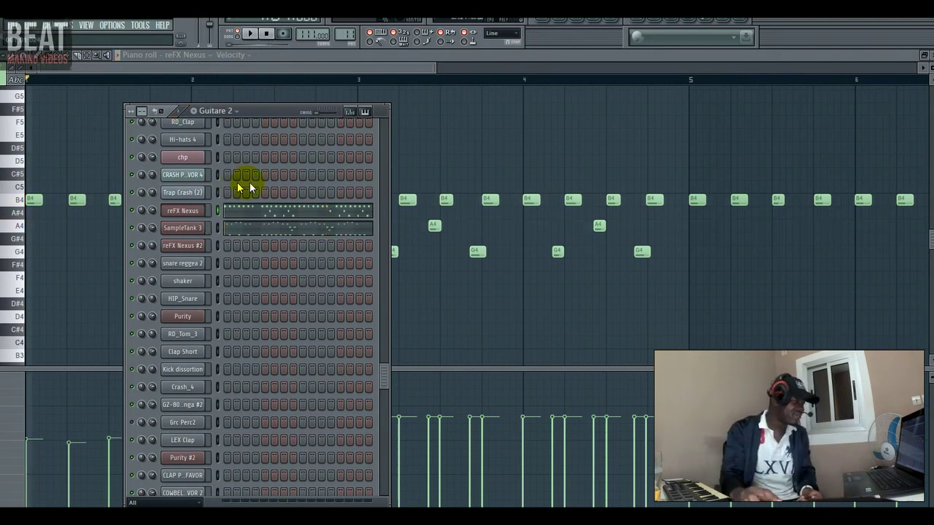
{"action": "left_click", "coordinate": [226, 230]}
{"action": "left_click", "coordinate": [255, 232]}
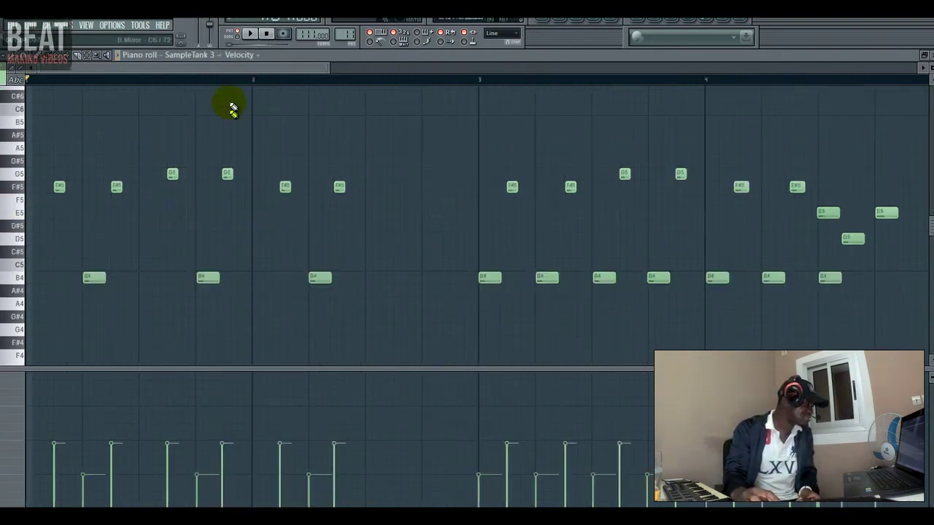
{"action": "left_click", "coordinate": [250, 34]}
Toggle the reFX Nexus channel's mute and examine the whole SampleTank 3 melody through to its last bars
{"action": "left_click", "coordinate": [558, 21]}
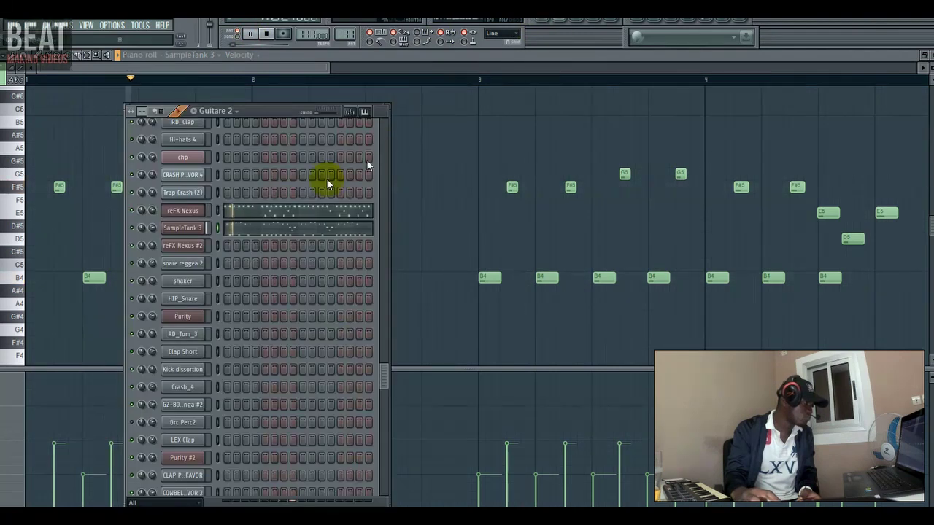
{"action": "left_click", "coordinate": [134, 210]}
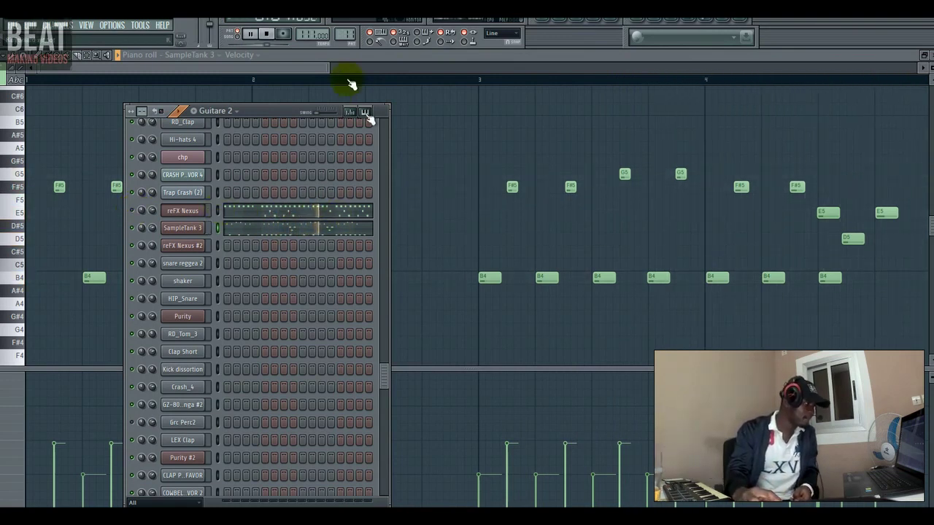
{"action": "left_click_drag", "start_coordinate": [330, 68], "coordinate": [687, 78]}
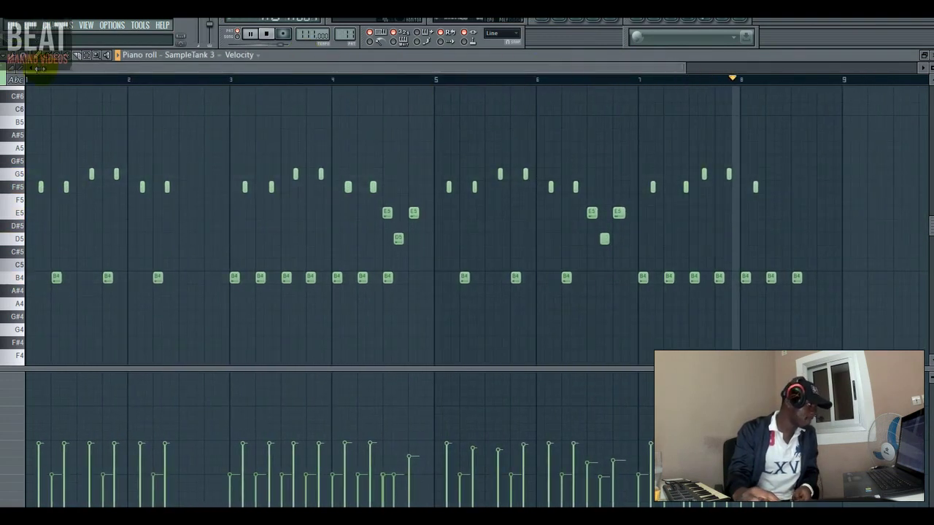
{"action": "left_click_drag", "start_coordinate": [27, 68], "coordinate": [333, 77]}
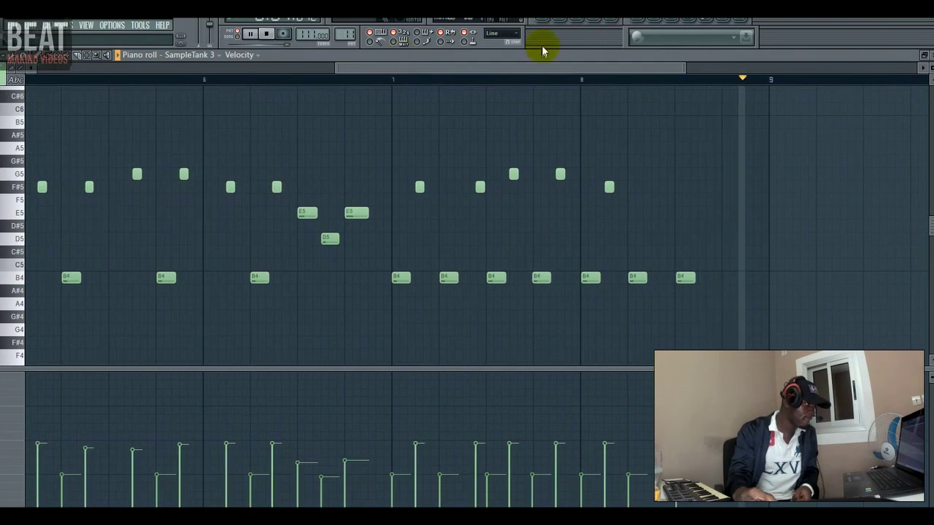
Reopen the reFX Nexus notes of the Guitare 2 pattern in the piano roll
{"action": "left_click", "coordinate": [552, 25]}
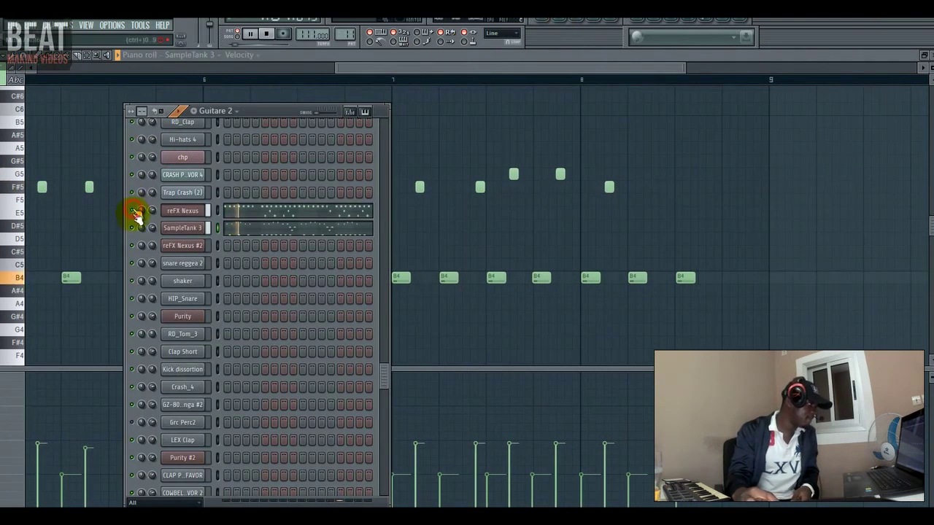
{"action": "left_click", "coordinate": [296, 215]}
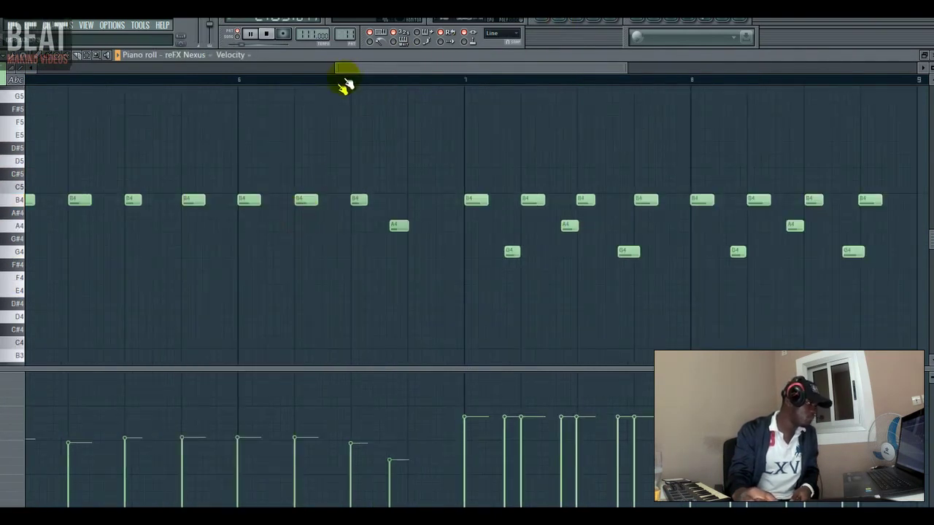
Examine the earlier and later bars of the Guitare 2 reFX Nexus melody and return to the playlist
{"action": "left_click_drag", "start_coordinate": [332, 73], "coordinate": [209, 77]}
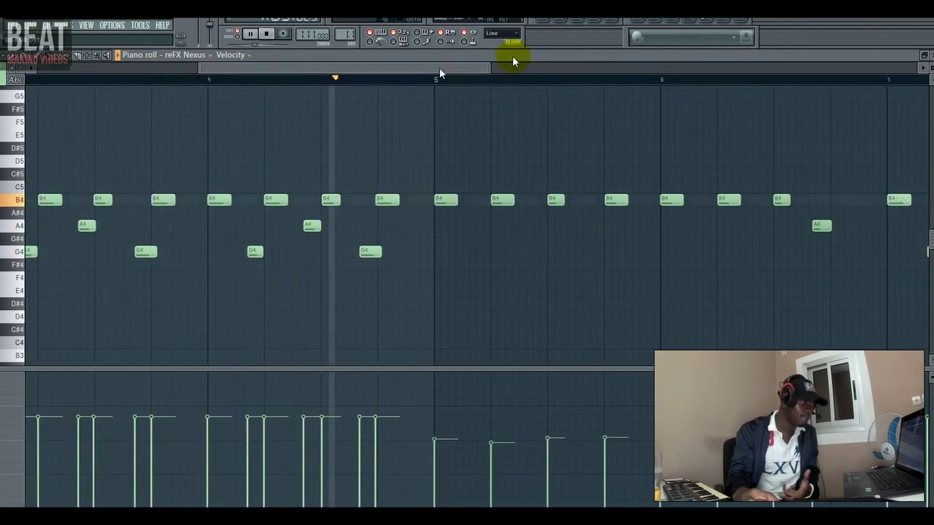
{"action": "left_click", "coordinate": [556, 21]}
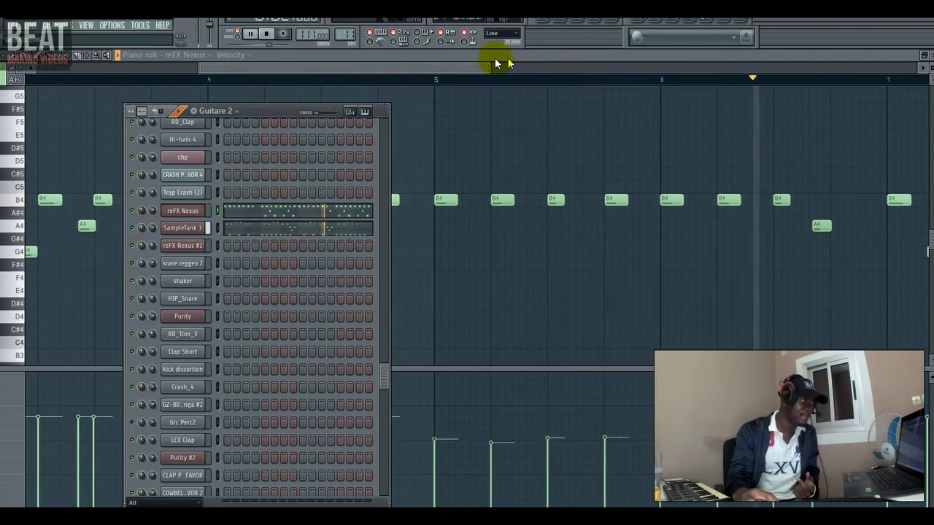
{"action": "left_click_drag", "start_coordinate": [491, 68], "coordinate": [708, 85]}
{"action": "left_click", "coordinate": [548, 20]}
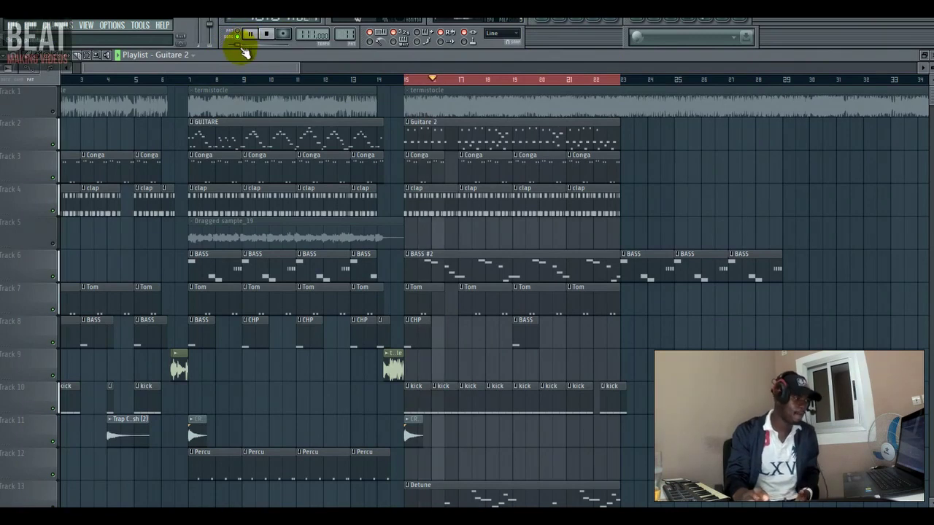
Isolate the clap and Conga tracks in the bars 15 to 22 section for listening, and clear the clip selection
{"action": "left_click_drag", "start_coordinate": [279, 67], "coordinate": [290, 67]}
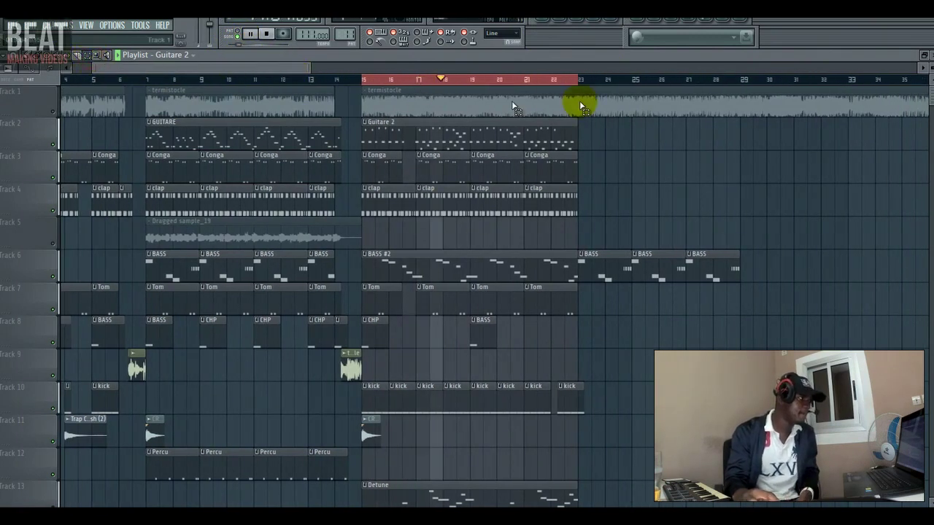
{"action": "left_click_drag", "start_coordinate": [576, 81], "coordinate": [364, 116]}
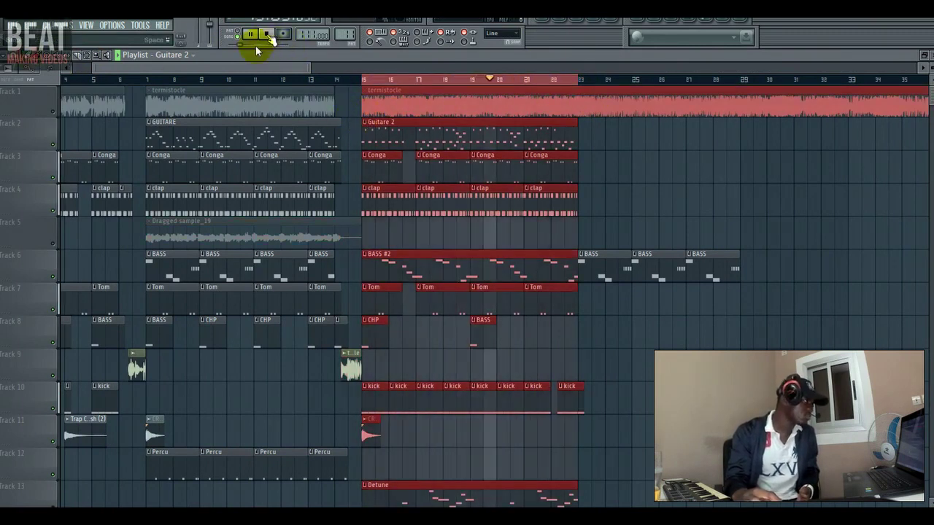
{"action": "right_click", "coordinate": [60, 210]}
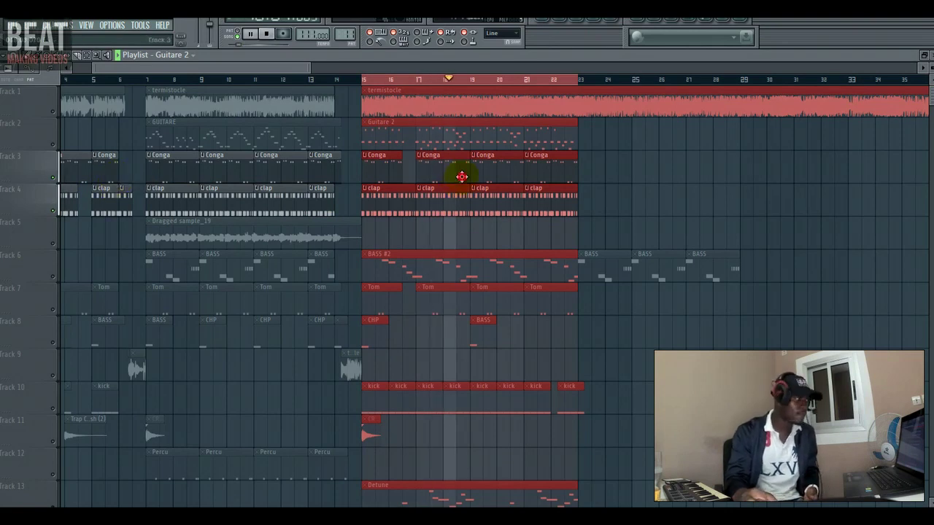
{"action": "key", "text": "F6"}
{"action": "left_click", "coordinate": [707, 182]}
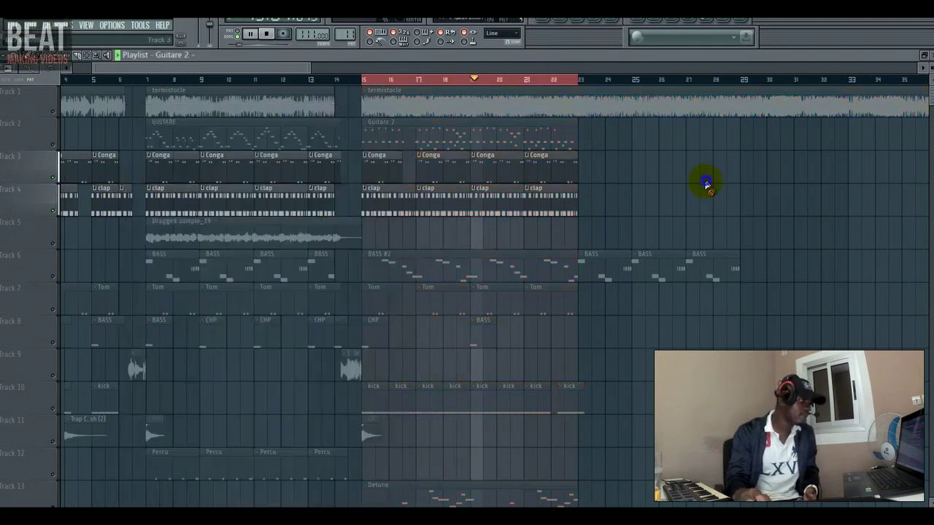
Open the Conga pattern's GZ-808 HiConga notes in the piano roll, examine them and restart playback
{"action": "left_click", "coordinate": [507, 177]}
{"action": "key", "text": "F6"}
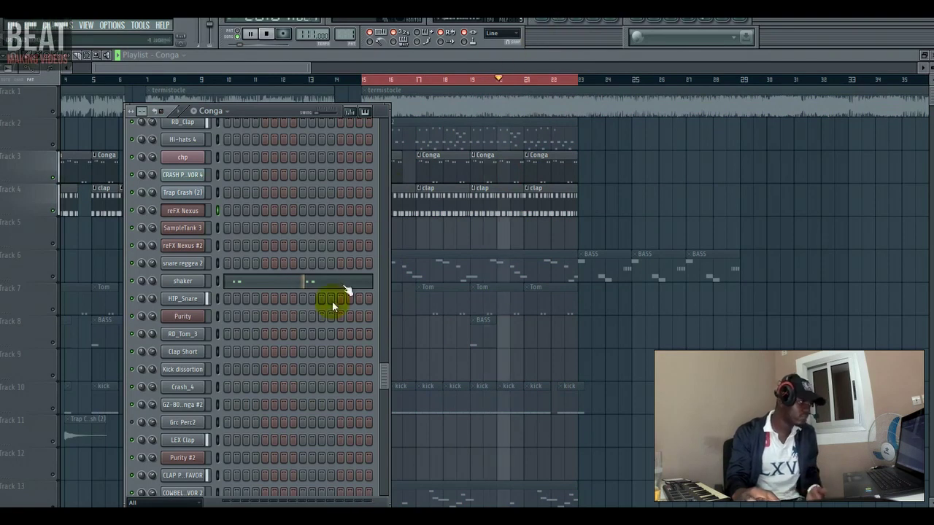
{"action": "scroll", "coordinate": [327, 285], "scroll_direction": "up", "scroll_amount": 5}
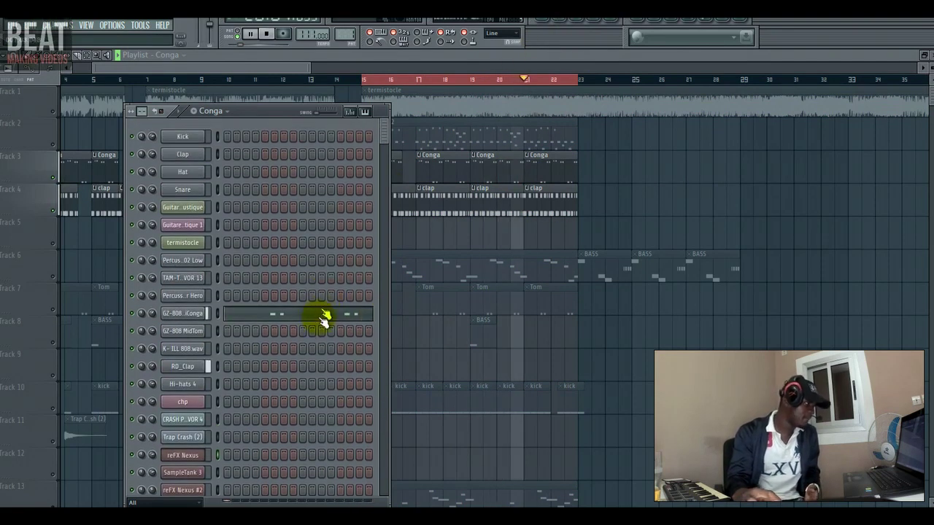
{"action": "left_click", "coordinate": [324, 315]}
{"action": "left_click", "coordinate": [97, 66]}
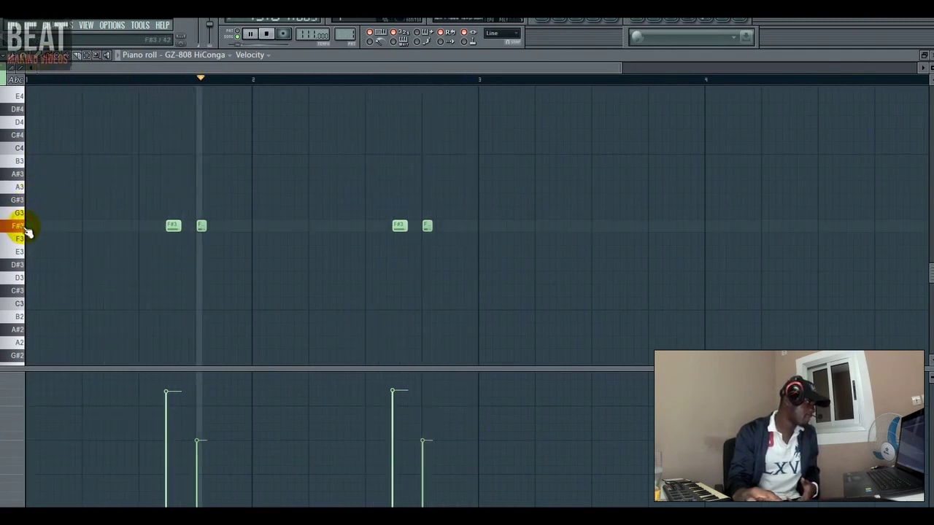
{"action": "key", "text": "space"}
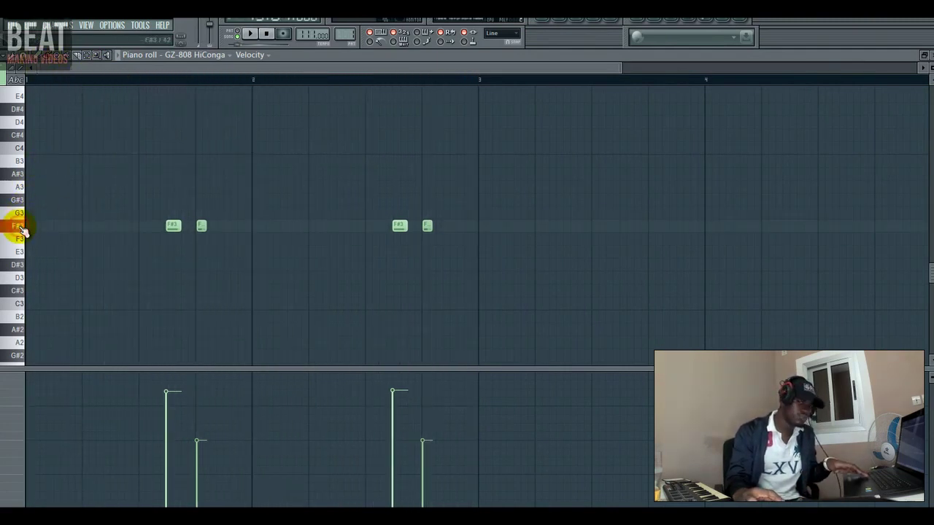
{"action": "key", "text": "space"}
Open the Conga pattern's Linn Conga notes in the piano roll, audition the B4 key, and play the pattern
{"action": "key", "text": "F6"}
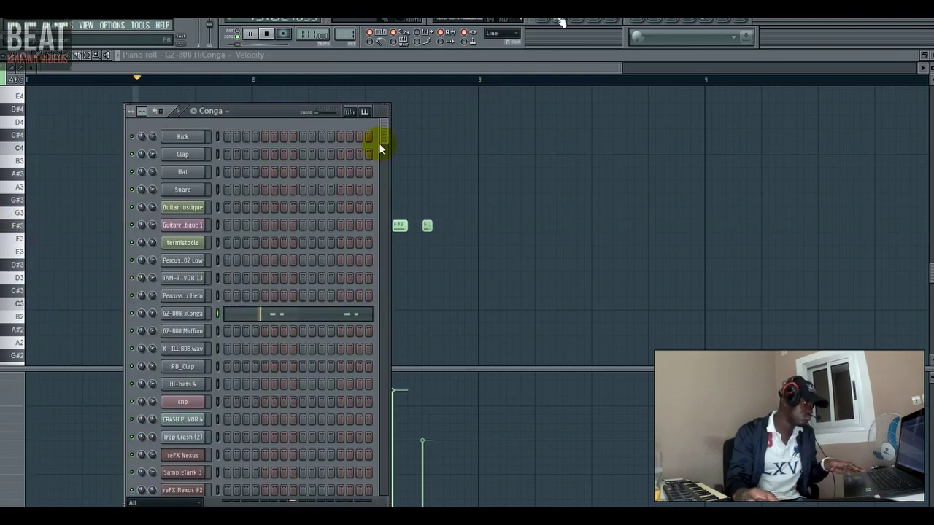
{"action": "scroll", "coordinate": [304, 223], "scroll_direction": "down", "scroll_amount": 8}
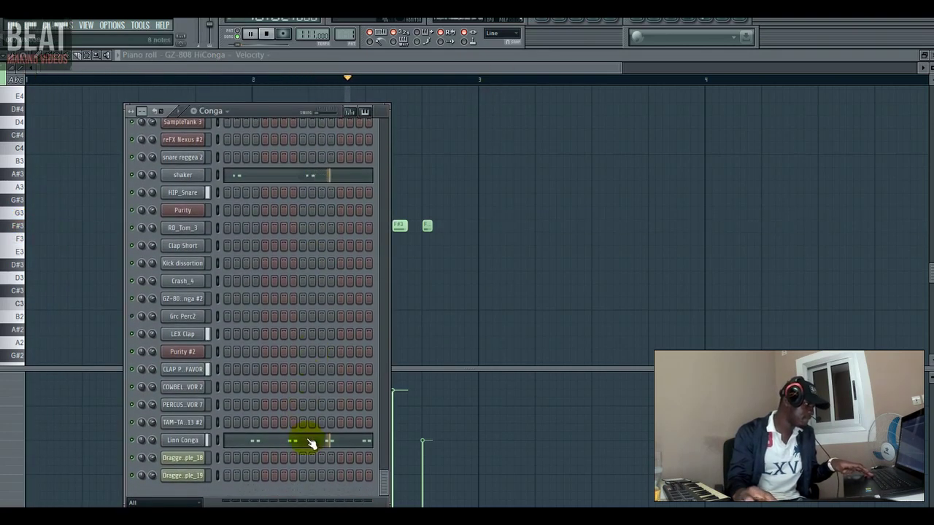
{"action": "left_click", "coordinate": [308, 438]}
{"action": "key", "text": "space"}
{"action": "left_click", "coordinate": [20, 227]}
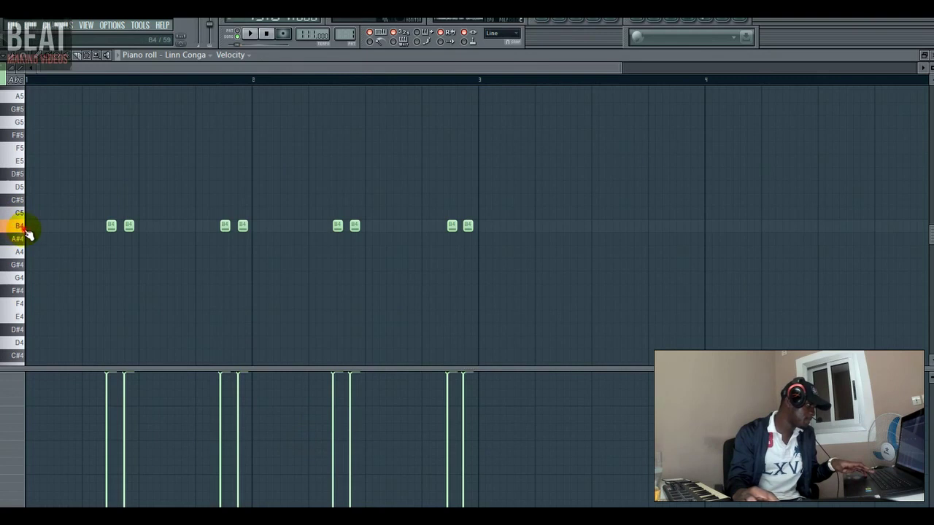
{"action": "key", "text": "space"}
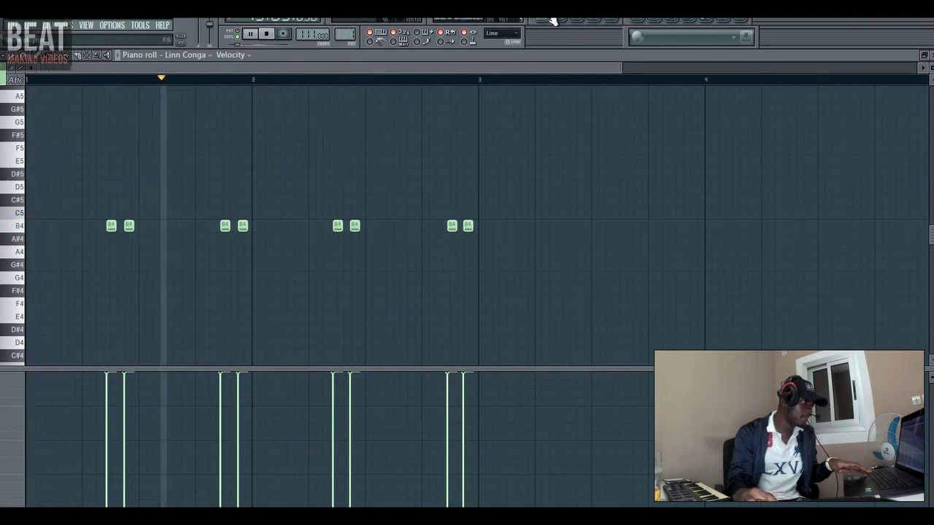
Return to the playlist and unmute the kick track and track 8 with the CHP clips
{"action": "key", "text": "F5"}
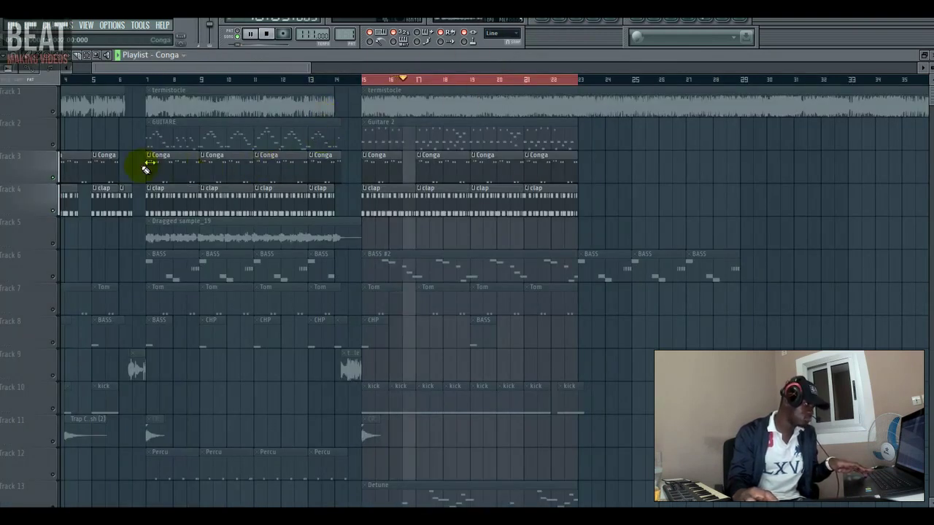
{"action": "left_click", "coordinate": [55, 409]}
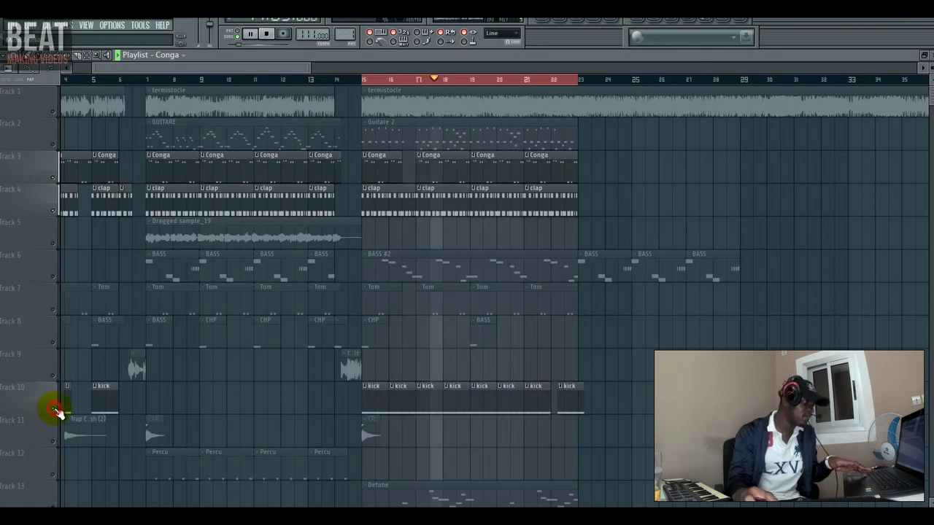
{"action": "left_click", "coordinate": [56, 343]}
{"action": "scroll", "coordinate": [69, 342], "scroll_direction": "down", "scroll_amount": 1}
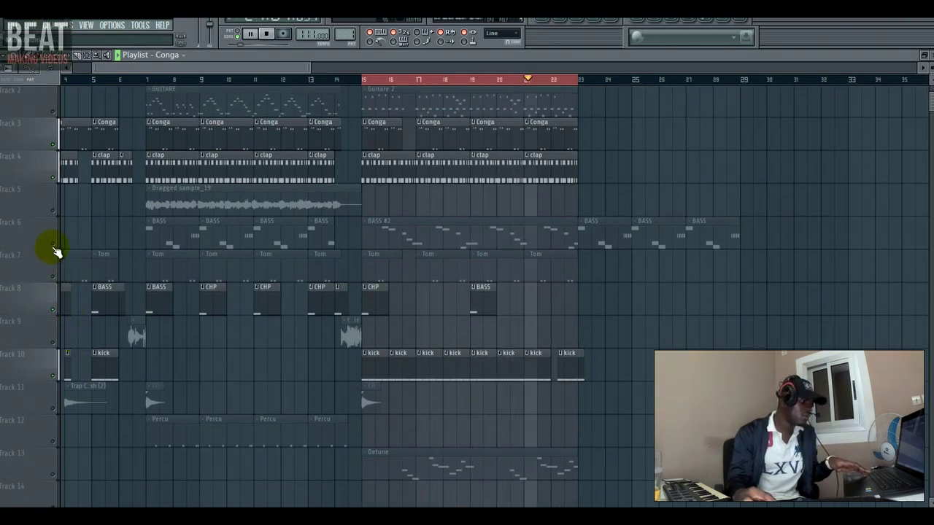
Unmute the BASS, Tom and guitar tracks one after another while playing the looped section
{"action": "key", "text": "space"}
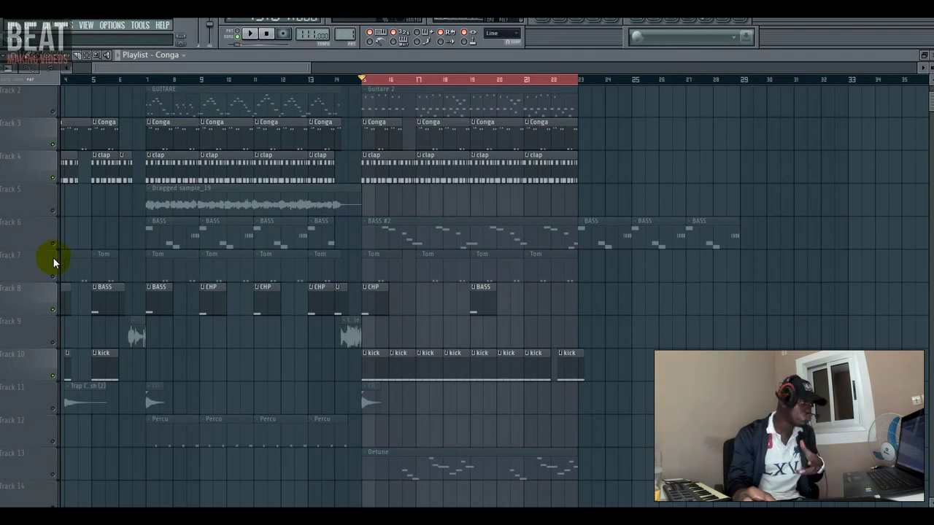
{"action": "left_click", "coordinate": [53, 244]}
{"action": "key", "text": "space"}
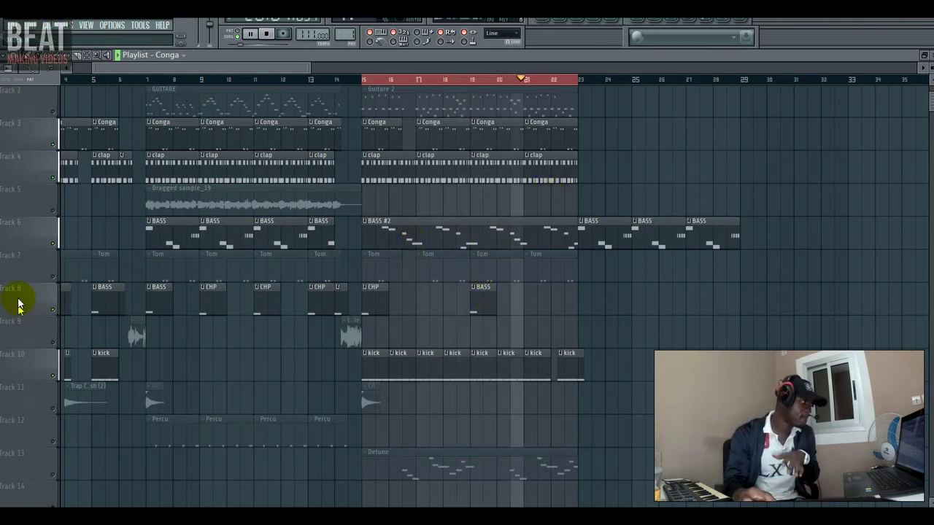
{"action": "left_click", "coordinate": [53, 277]}
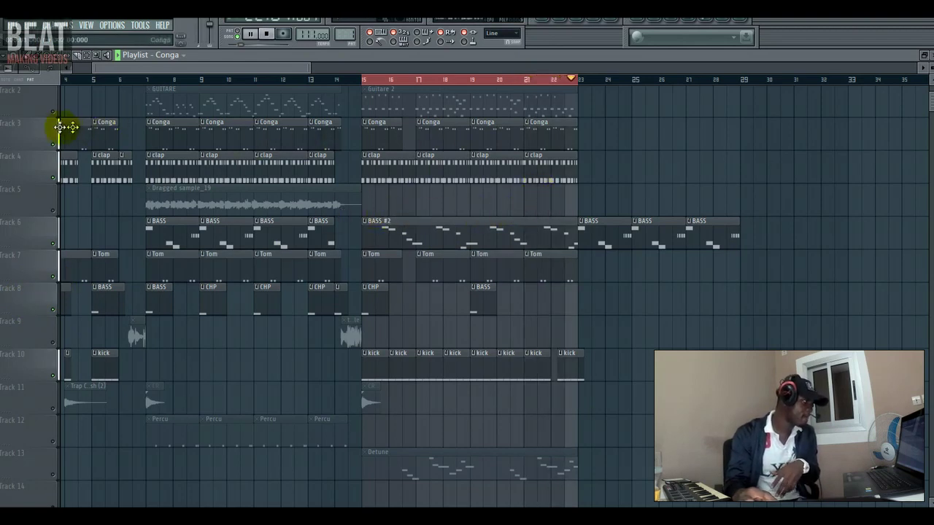
{"action": "left_click", "coordinate": [56, 114]}
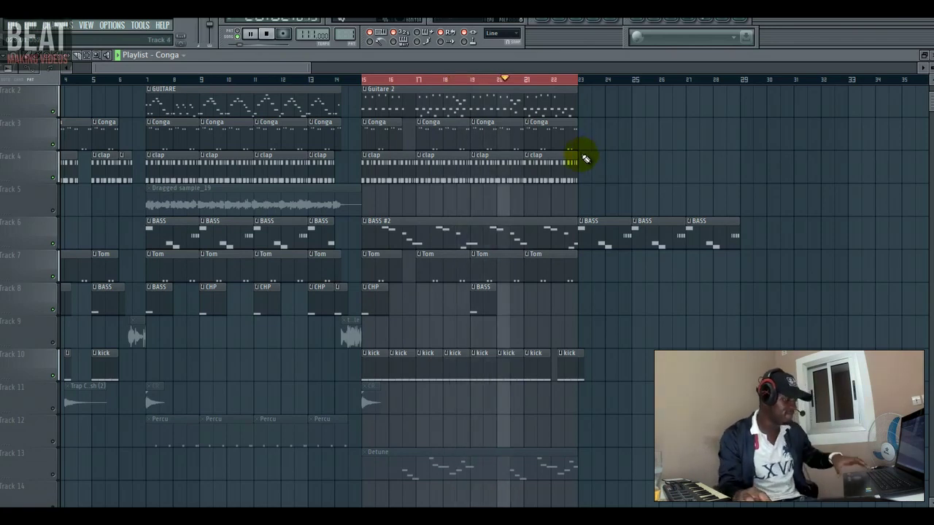
Play the loop with the crash and Detune tracks added, turn tracks 5, 9 and 12 back on, and stop playback
{"action": "scroll", "coordinate": [566, 153], "scroll_direction": "down", "scroll_amount": 1}
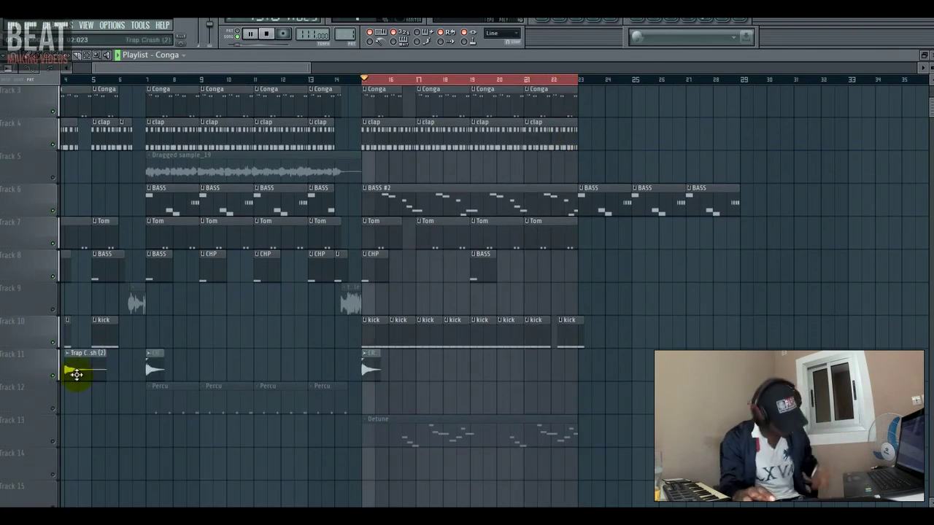
{"action": "key", "text": "space"}
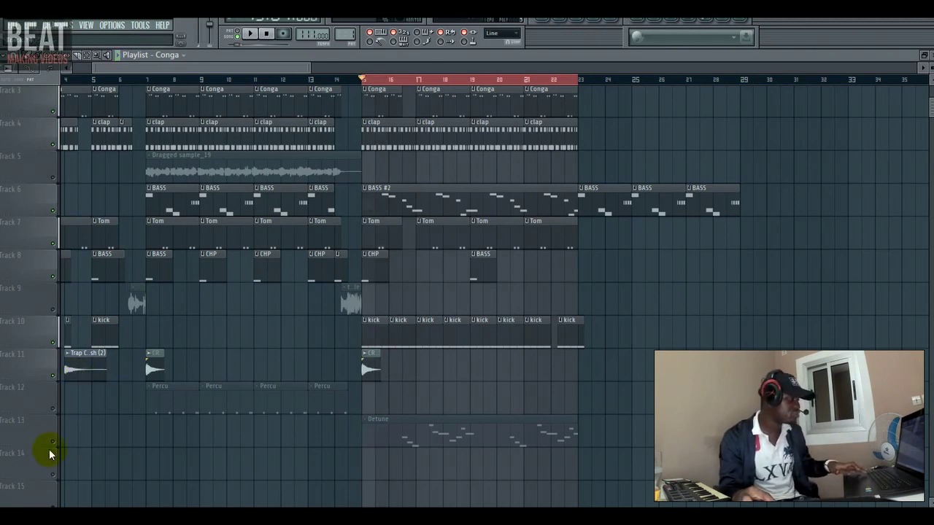
{"action": "left_click", "coordinate": [54, 442]}
{"action": "key", "text": "space"}
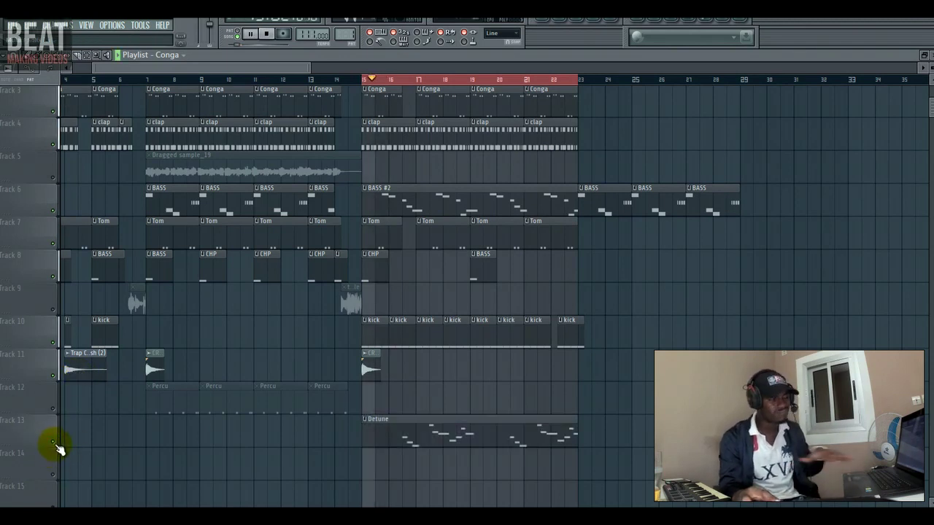
{"action": "right_click", "coordinate": [53, 441]}
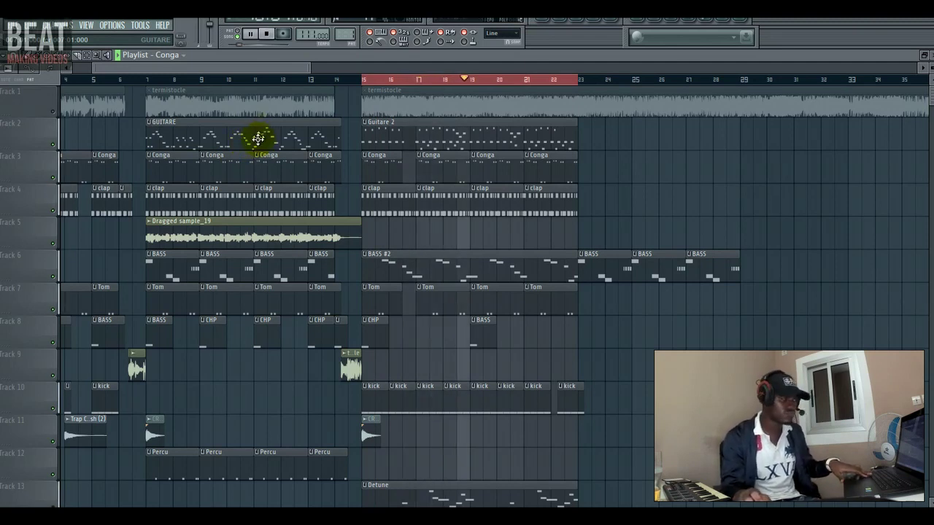
{"action": "key", "text": "space"}
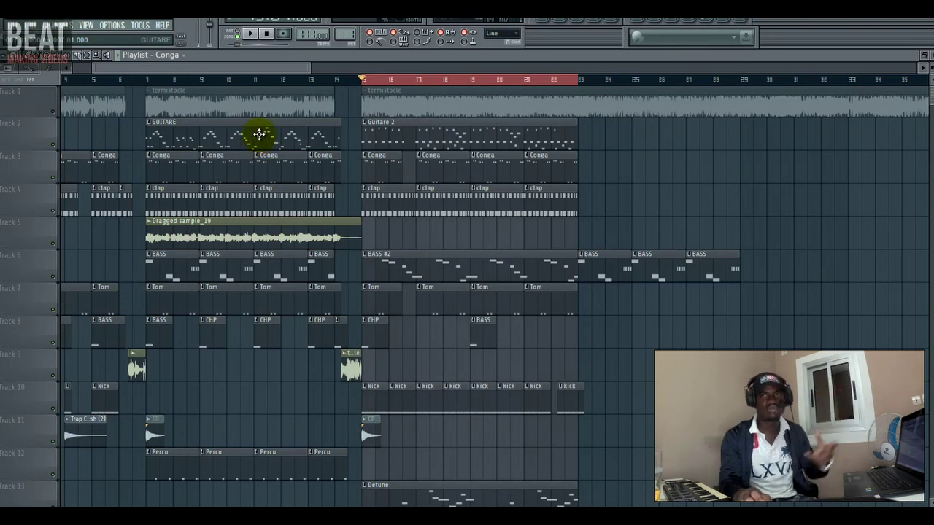